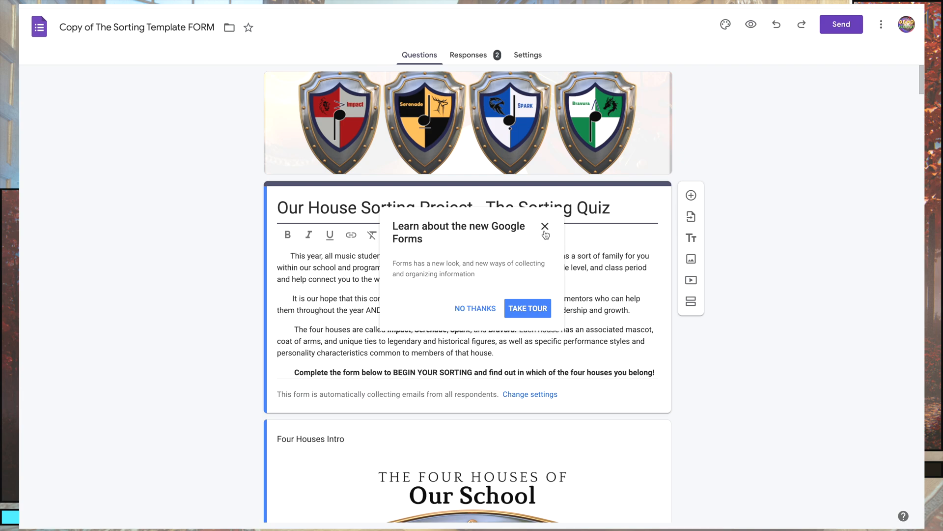
# Dismiss the Google Forms introduction, open the form's response settings and inspect the options for collecting email addresses.
pyautogui.click(545, 226)
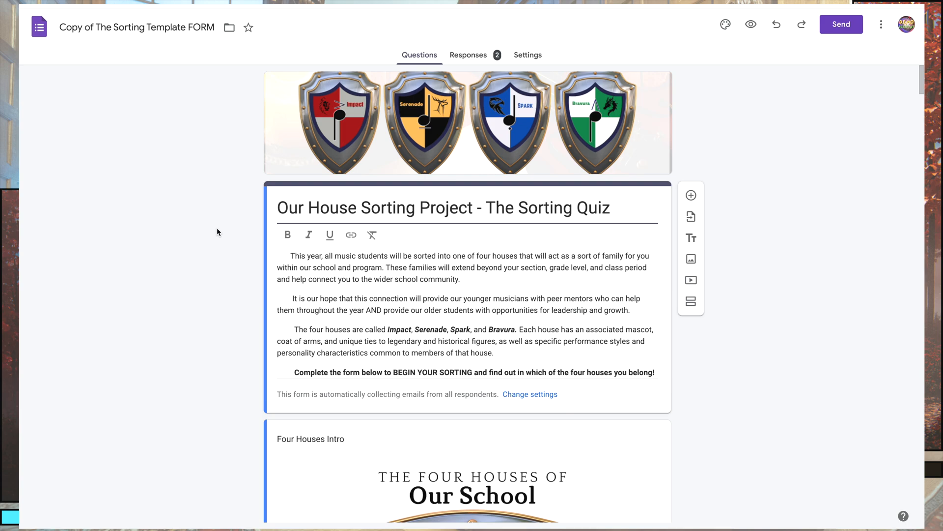
pyautogui.click(529, 54)
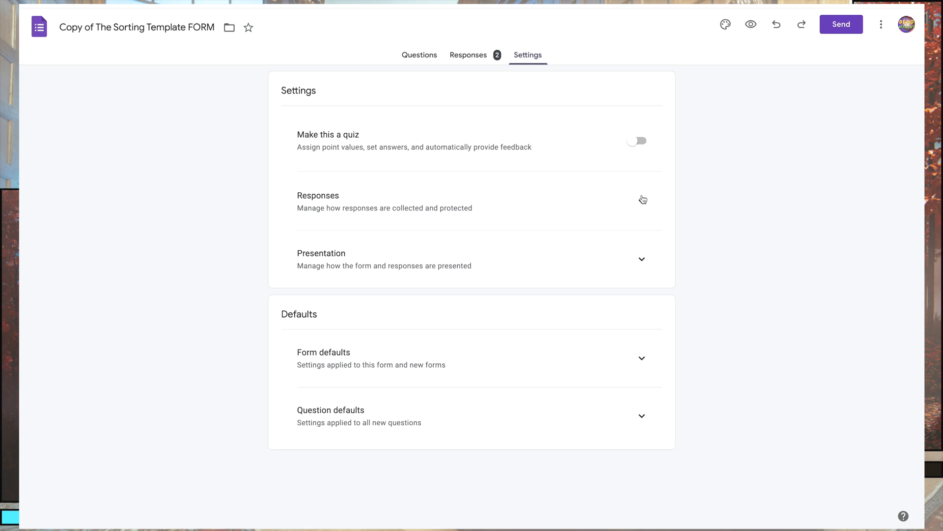
pyautogui.click(642, 201)
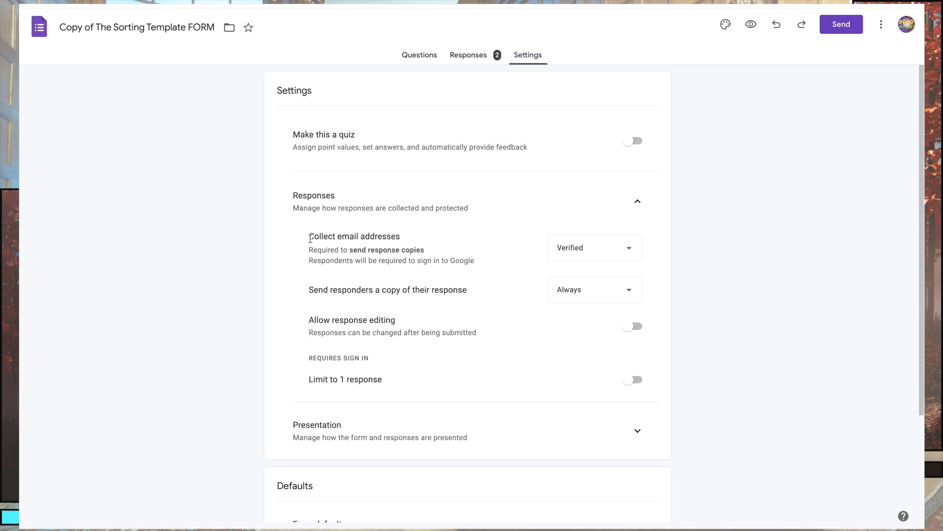
pyautogui.click(602, 251)
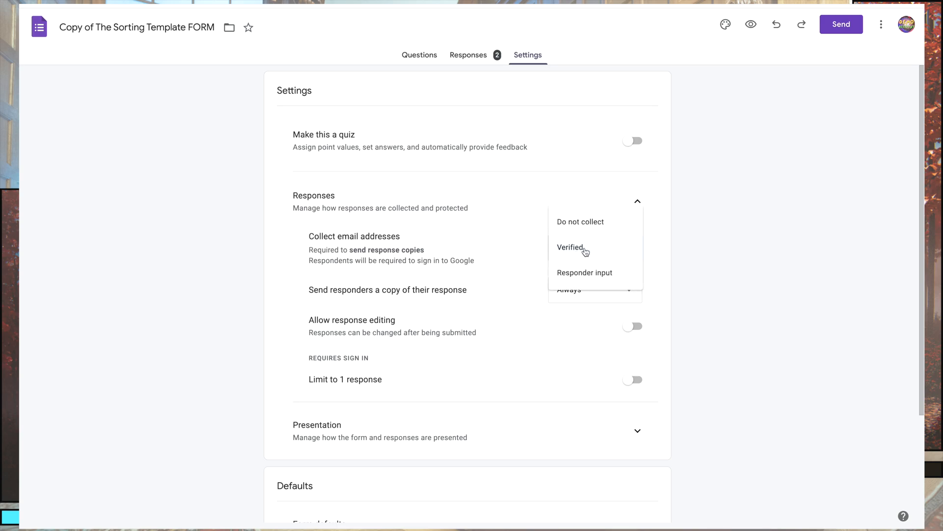
pyautogui.click(479, 244)
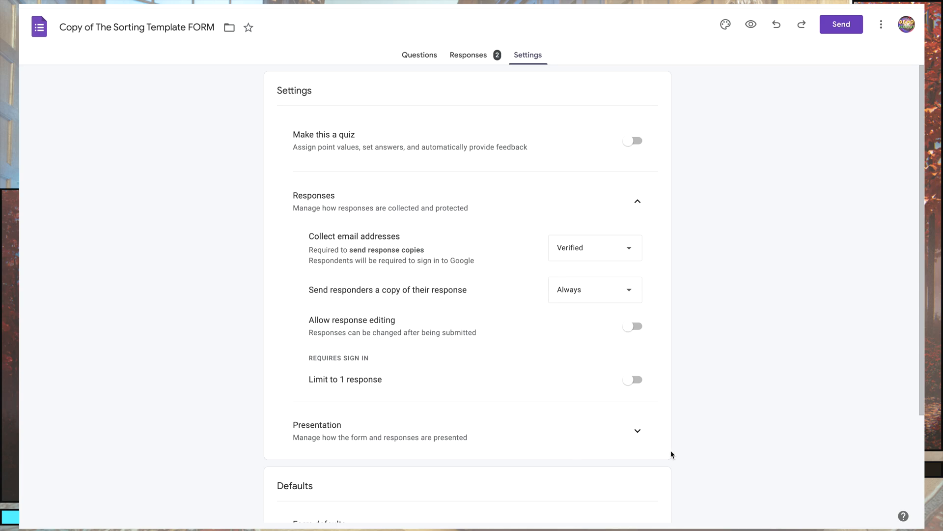
# Expand the presentation settings and check the confirmation message editor without changing the message.
pyautogui.click(637, 431)
pyautogui.scroll(-2, 479, 370)
pyautogui.scroll(-4, 479, 370)
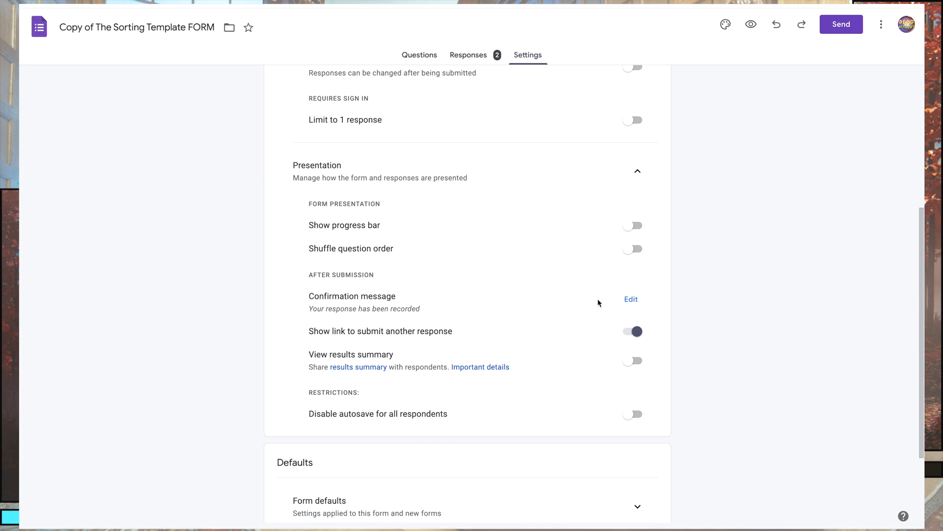
pyautogui.click(632, 301)
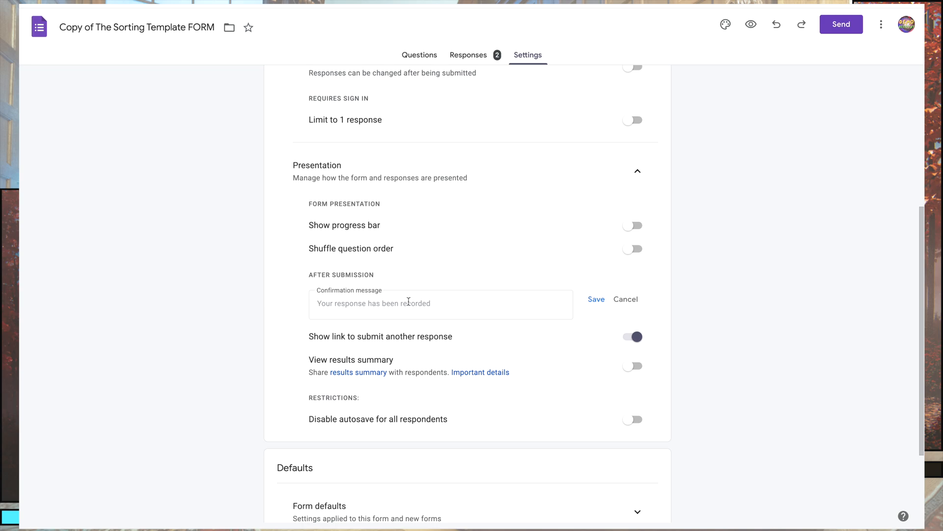
pyautogui.click(620, 298)
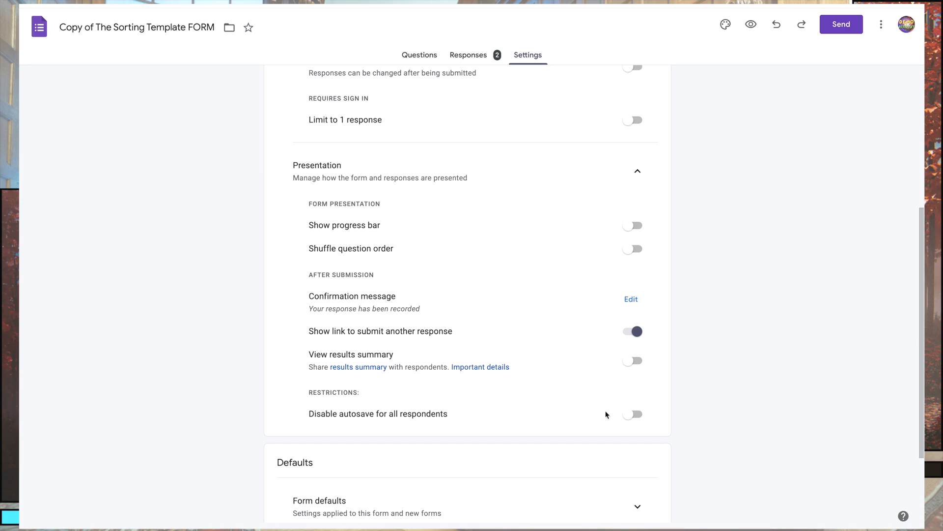
# Review the form defaults, including the default email collection options, and the question defaults, and collapse both sections.
pyautogui.scroll(-2, 565, 402)
pyautogui.click(634, 389)
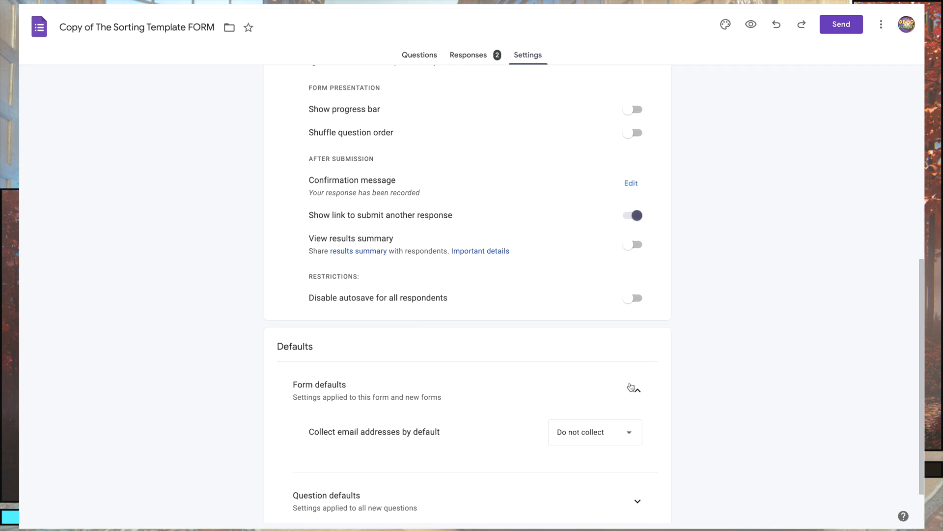
pyautogui.scroll(-1, 545, 350)
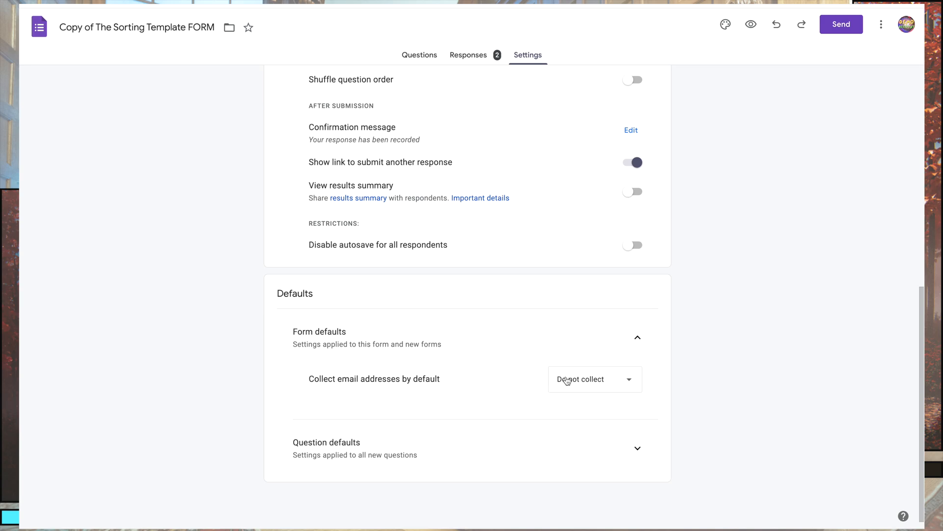
pyautogui.click(588, 386)
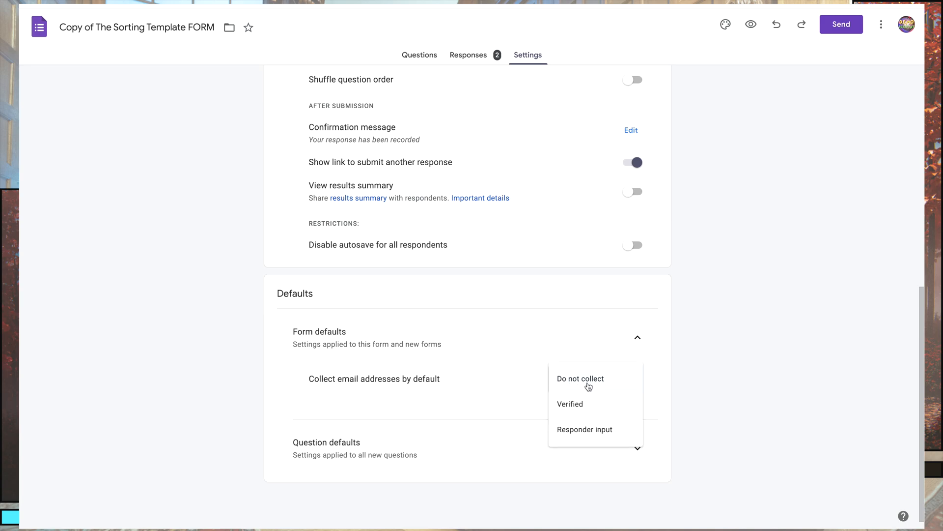
pyautogui.click(534, 344)
pyautogui.scroll(2, 581, 275)
pyautogui.scroll(-2, 511, 366)
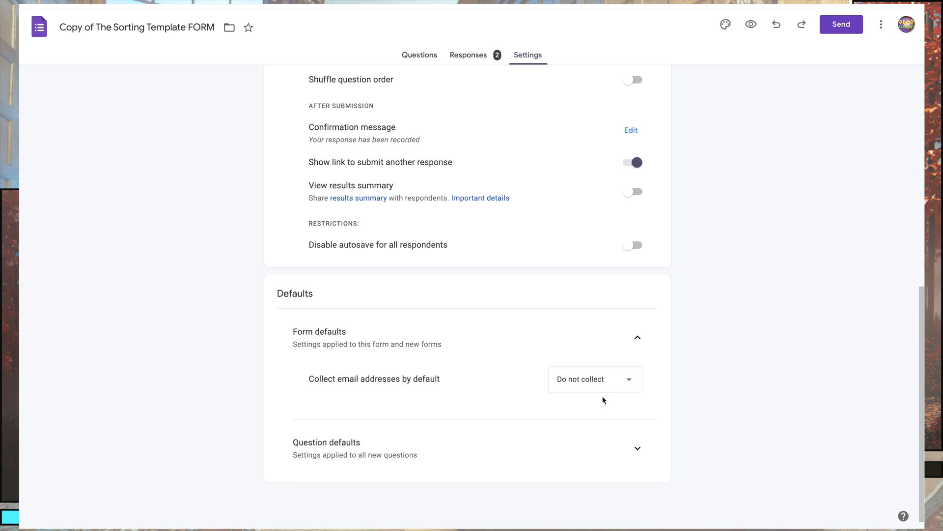
pyautogui.click(638, 445)
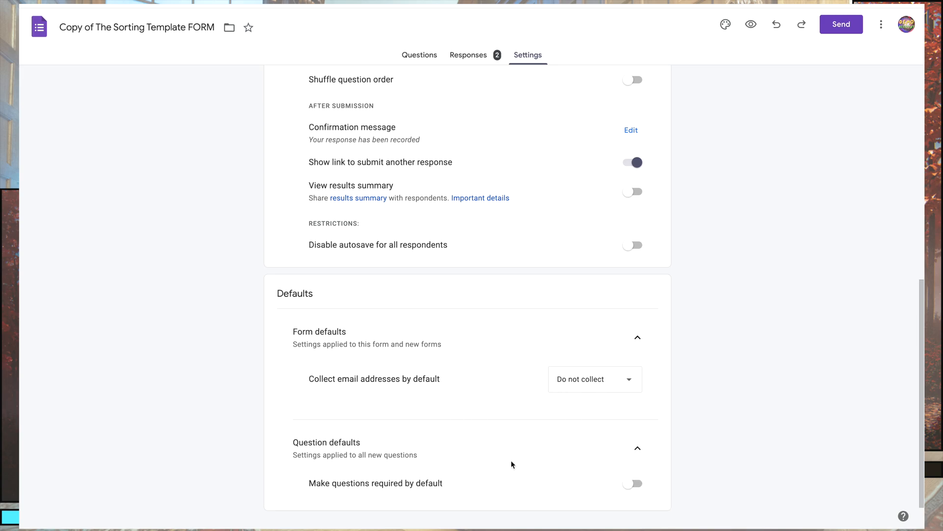
pyautogui.click(637, 448)
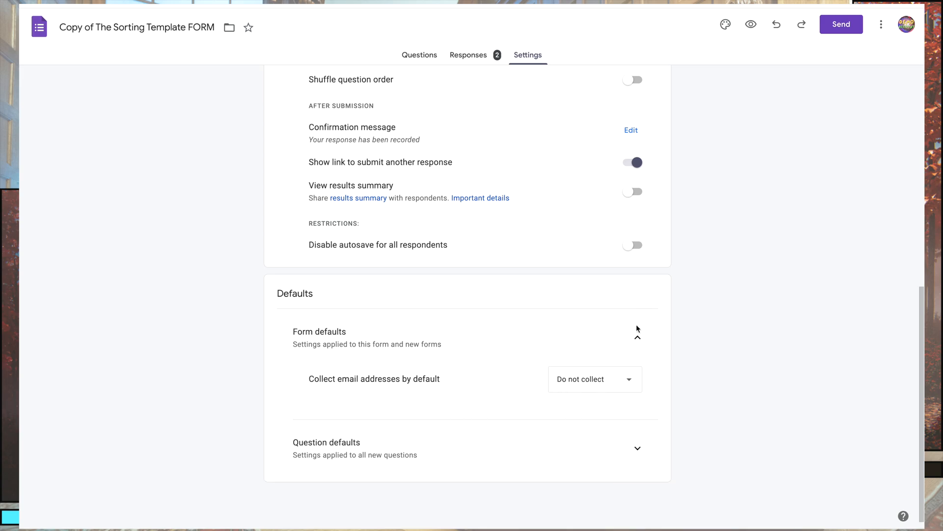
pyautogui.click(637, 337)
# Return to the form's questions and open its theme customization options.
pyautogui.click(425, 58)
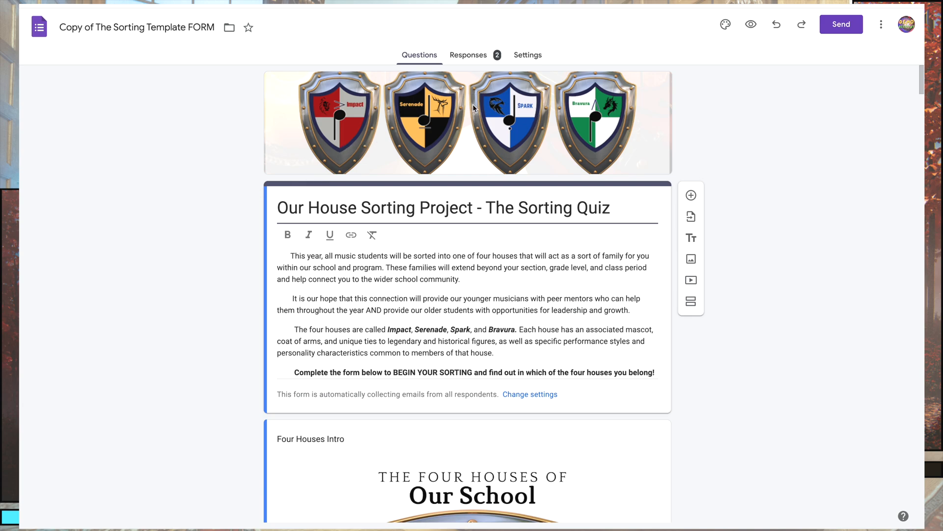
pyautogui.click(726, 25)
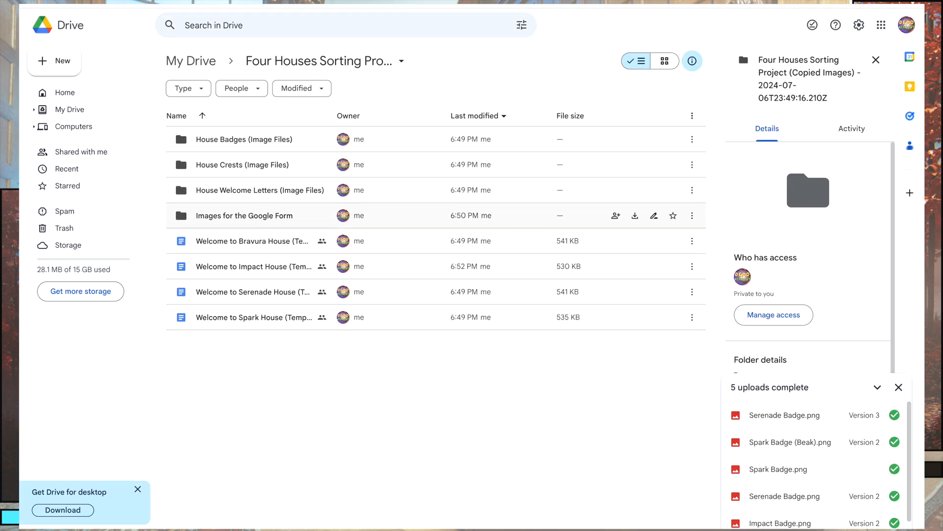
# Switch to Google Drive, open Four Houses.png from "Images for the Google Form", and compare it with the form's Four Houses Intro image.
pyautogui.doubleClick(256, 215)
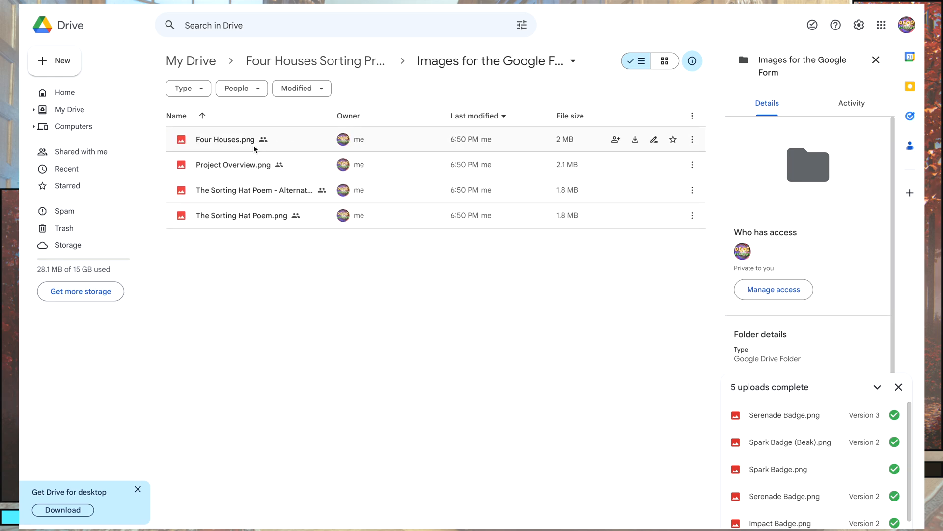
pyautogui.doubleClick(229, 140)
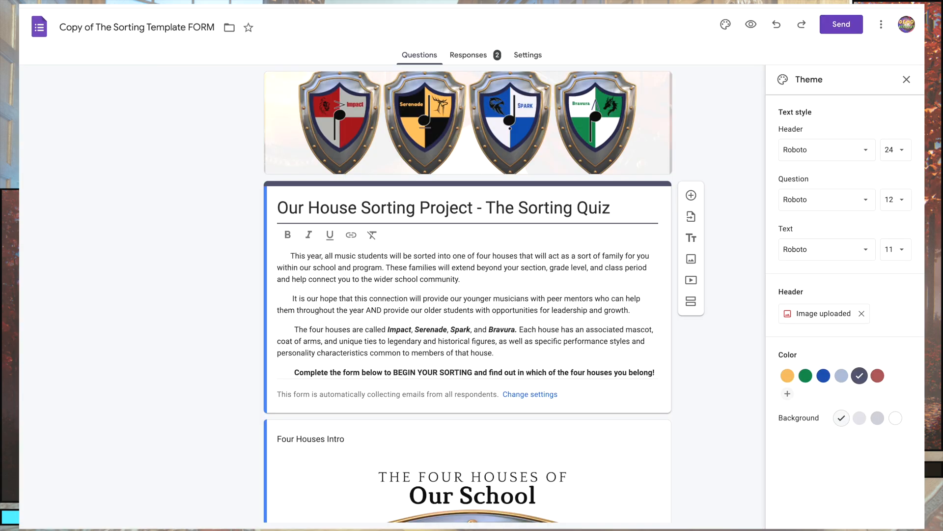
pyautogui.scroll(-5, 226, 320)
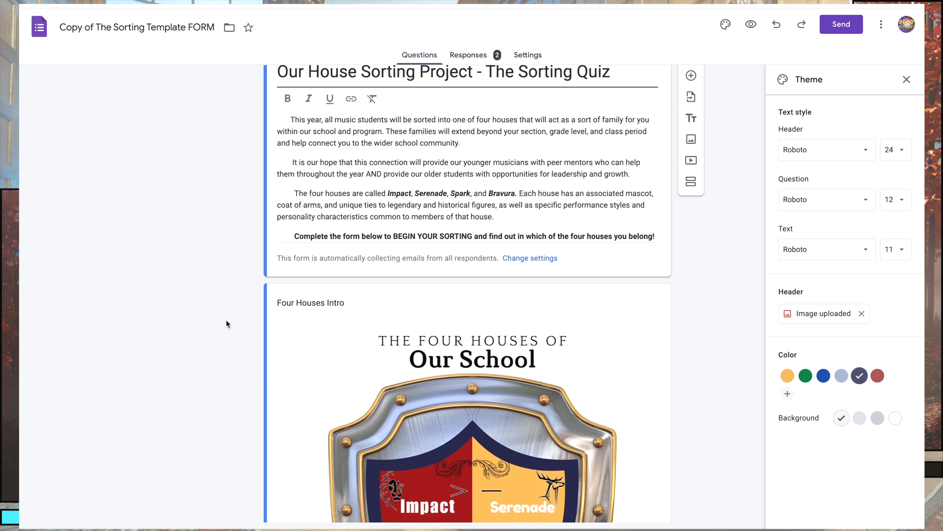
pyautogui.scroll(-2, 226, 320)
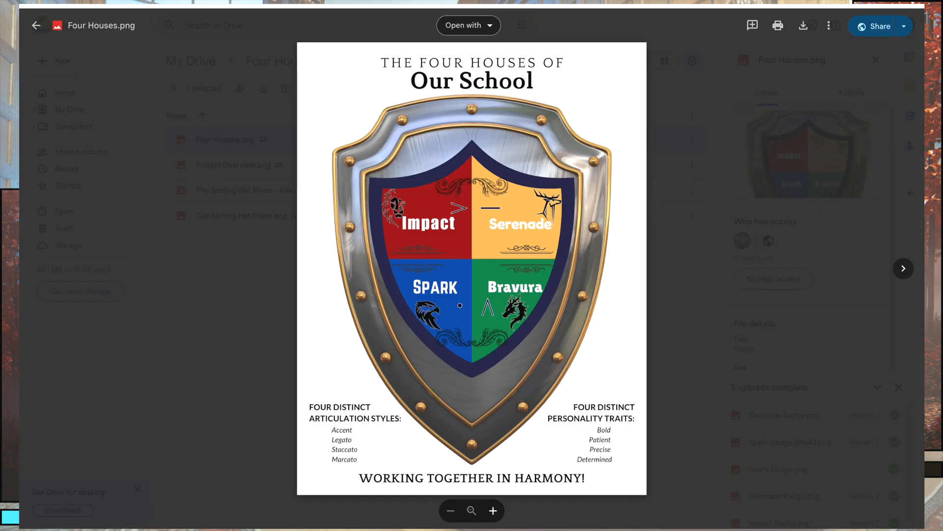
# View Project Overview.png in Google Drive and mark the row of four house shields as a screen-capture area.
pyautogui.click(903, 269)
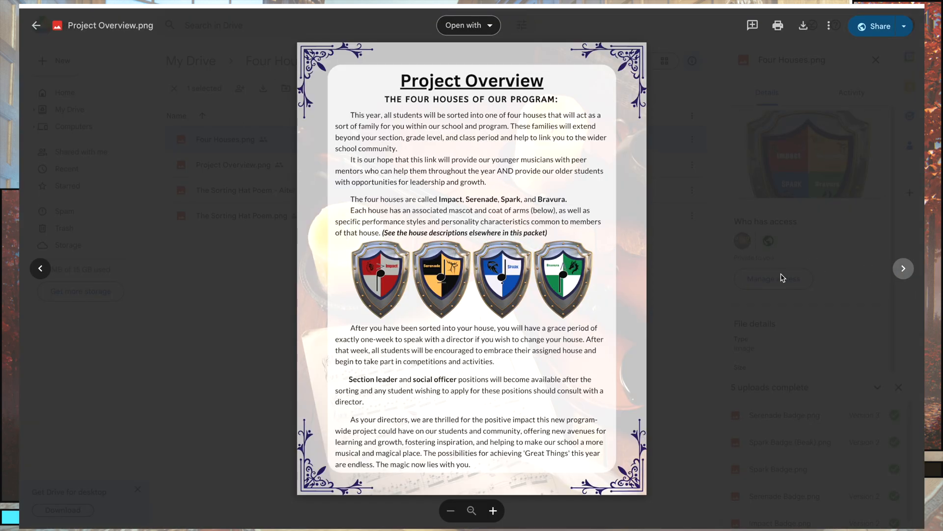
pyautogui.moveTo(334, 234); pyautogui.dragTo(609, 323)
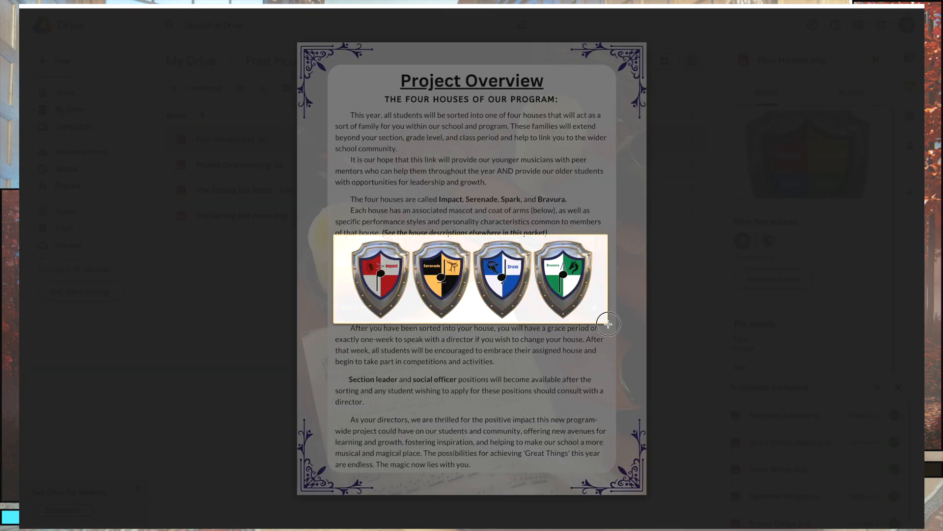
pyautogui.click(721, 325)
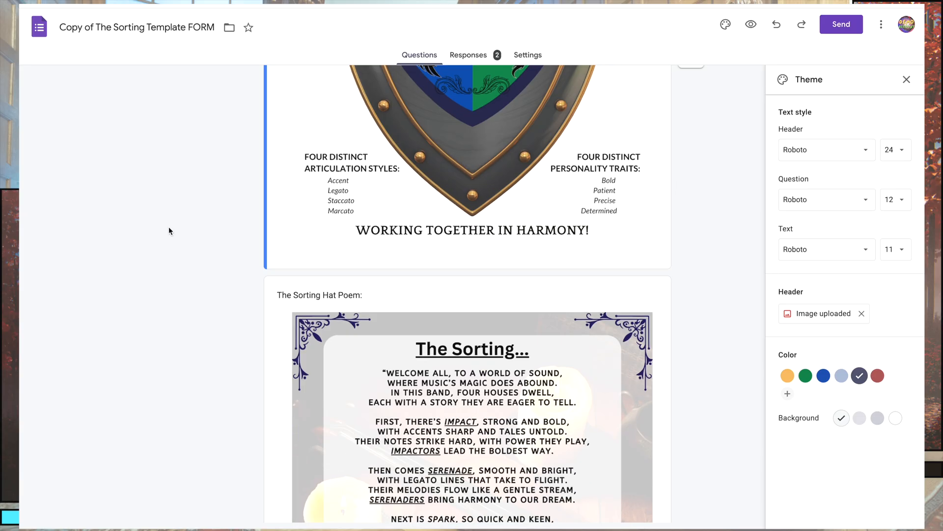
pyautogui.scroll(-5, 169, 226)
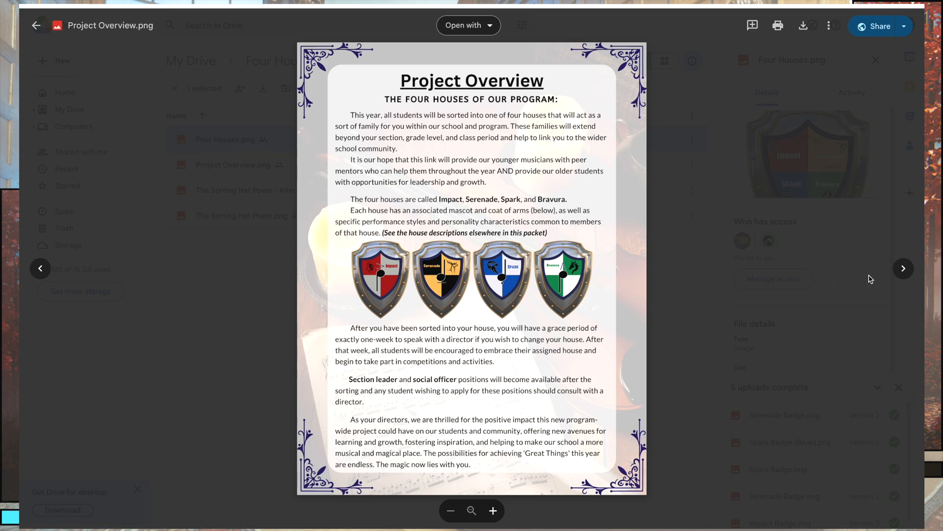
# Compare the alternate Sorting Hat Poem image for non-band students with the standard version, focusing on the first verse.
pyautogui.click(903, 268)
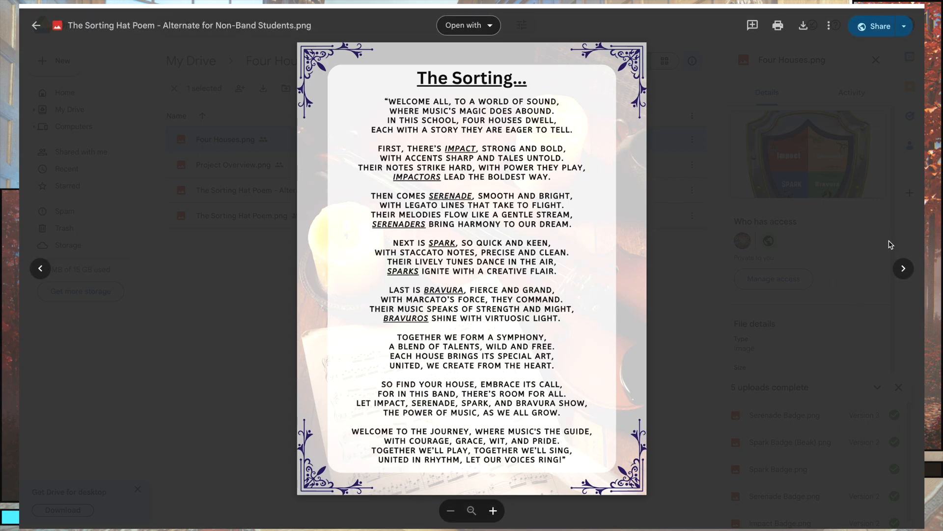
pyautogui.click(901, 269)
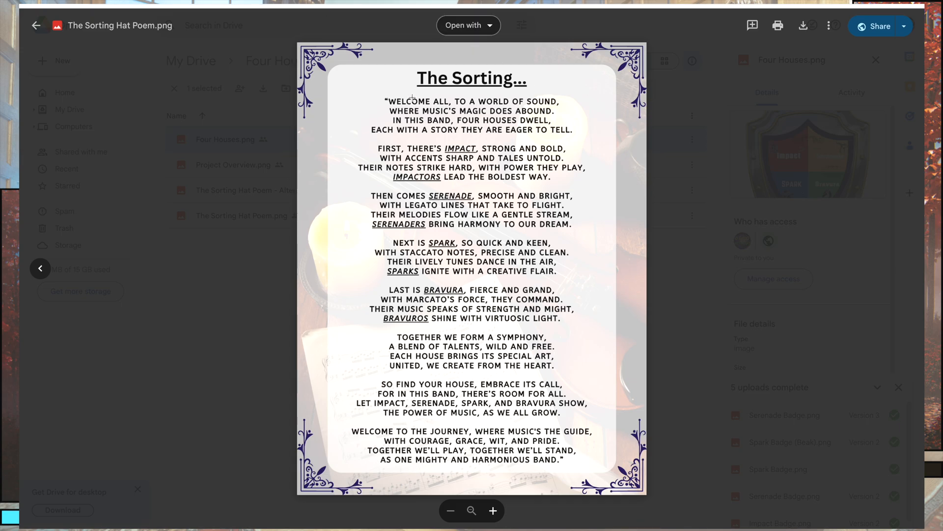
pyautogui.moveTo(396, 120); pyautogui.dragTo(574, 145)
pyautogui.click(726, 234)
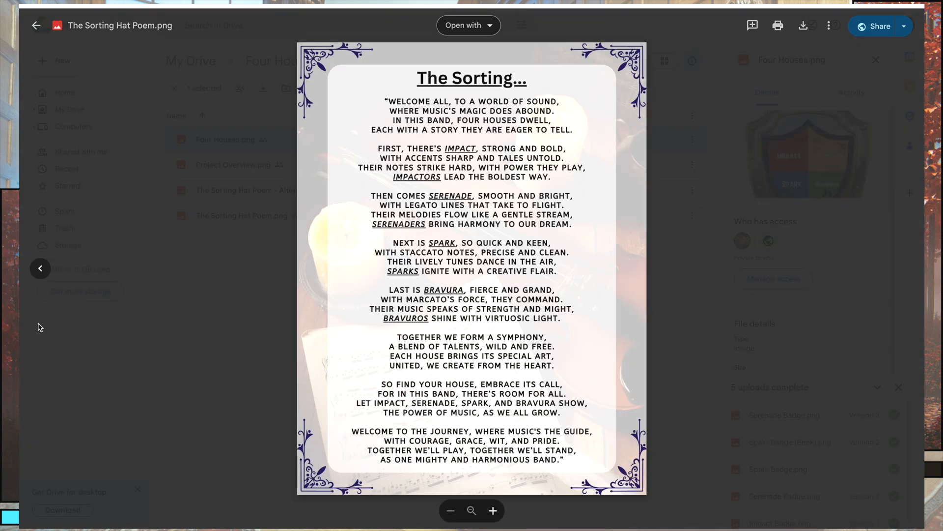
pyautogui.click(41, 273)
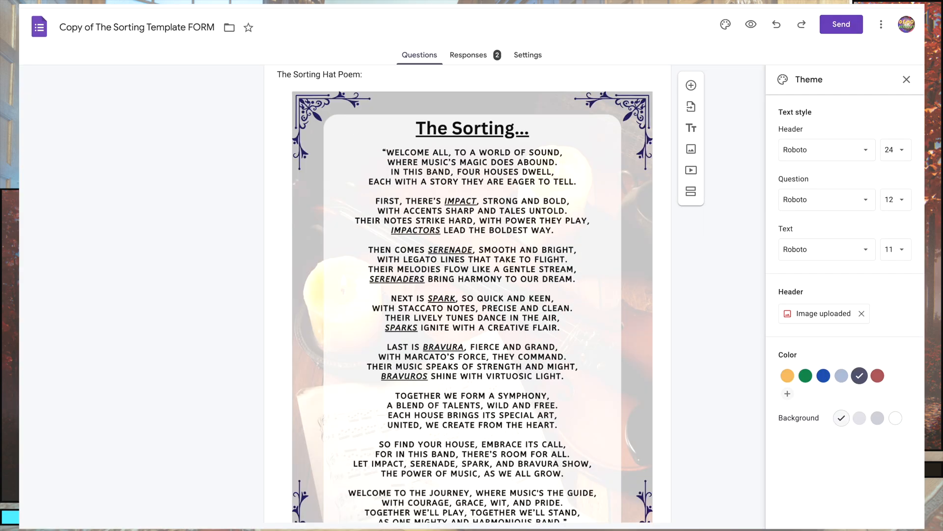
# Switch back to the Google Form and examine its Sorting Hat Poem, editable description text and Four Houses Intro image.
pyautogui.scroll(-3, 273, 259)
pyautogui.scroll(8, 273, 259)
pyautogui.scroll(5, 273, 259)
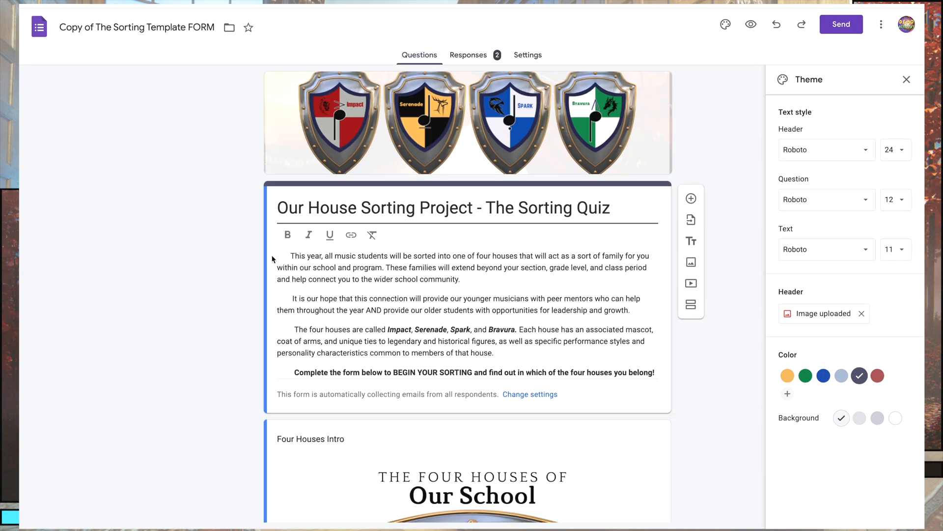
pyautogui.click(289, 253)
pyautogui.hotkey('ctrl', 'a')
pyautogui.click(491, 306)
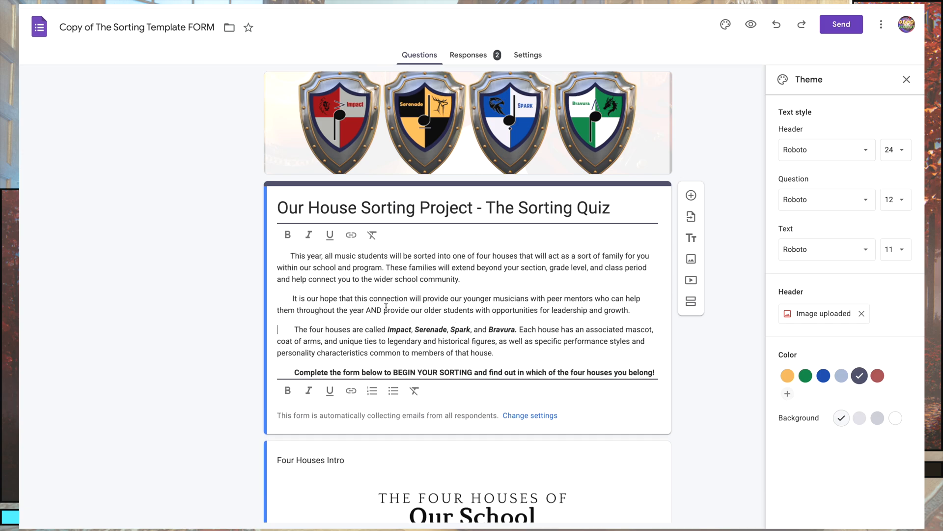
pyautogui.click(196, 306)
pyautogui.scroll(-10, 196, 306)
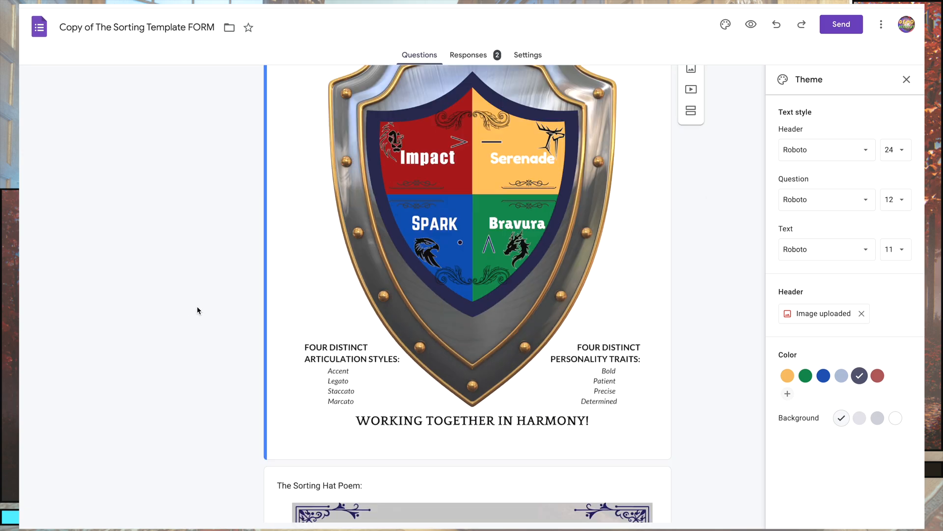
pyautogui.scroll(9, 178, 250)
pyautogui.scroll(-5, 179, 250)
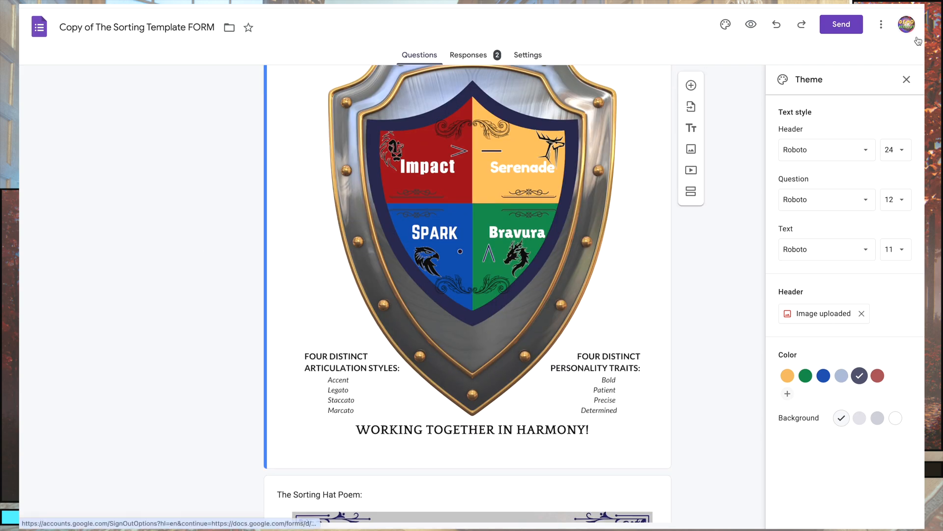
# Close the theme options and review the student information questions covering first name, last name, grade and instrument.
pyautogui.click(908, 79)
pyautogui.scroll(-10, 213, 278)
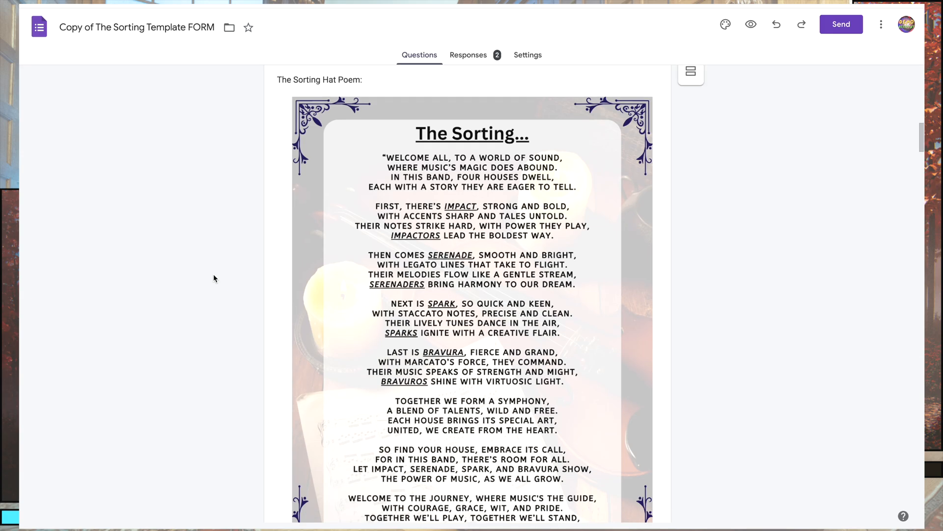
pyautogui.scroll(-8, 213, 278)
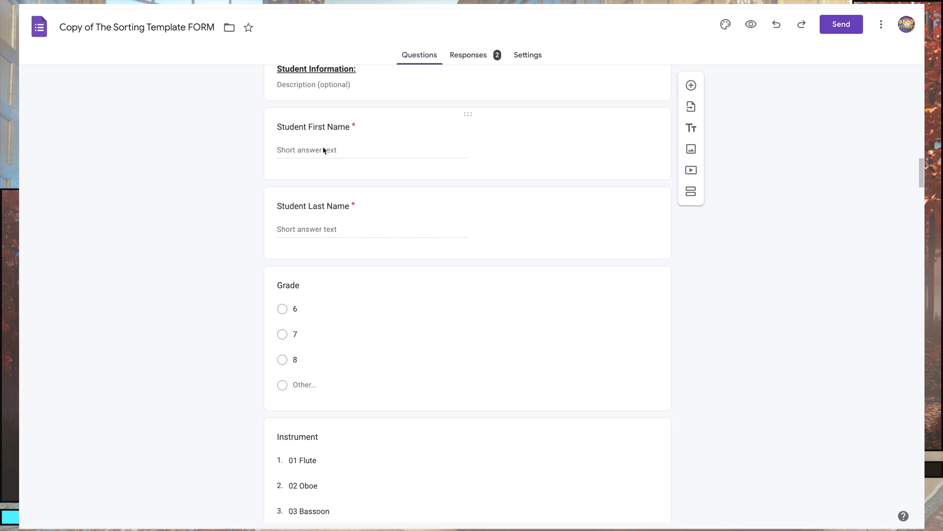
pyautogui.scroll(-3, 253, 301)
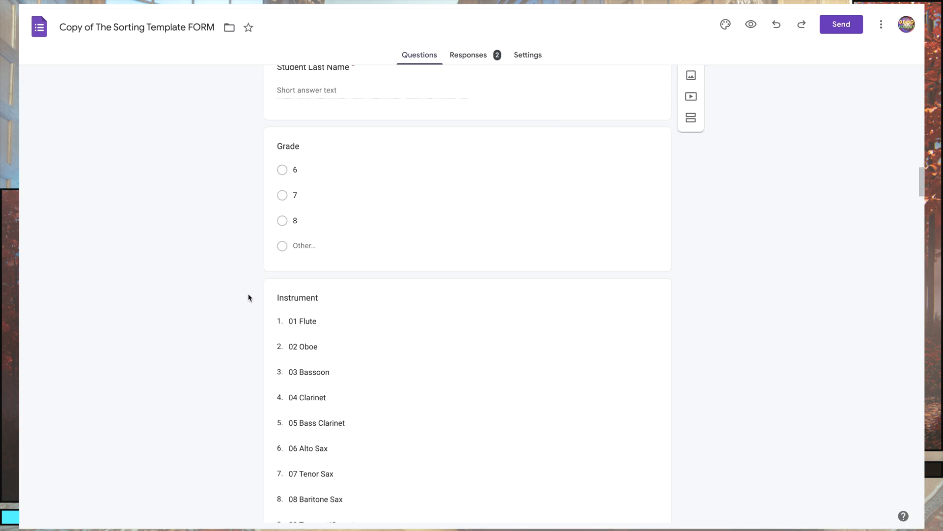
# Examine the Grade question's choices and the full Instrument dropdown list as editable student information fields.
pyautogui.click(372, 210)
pyautogui.click(455, 452)
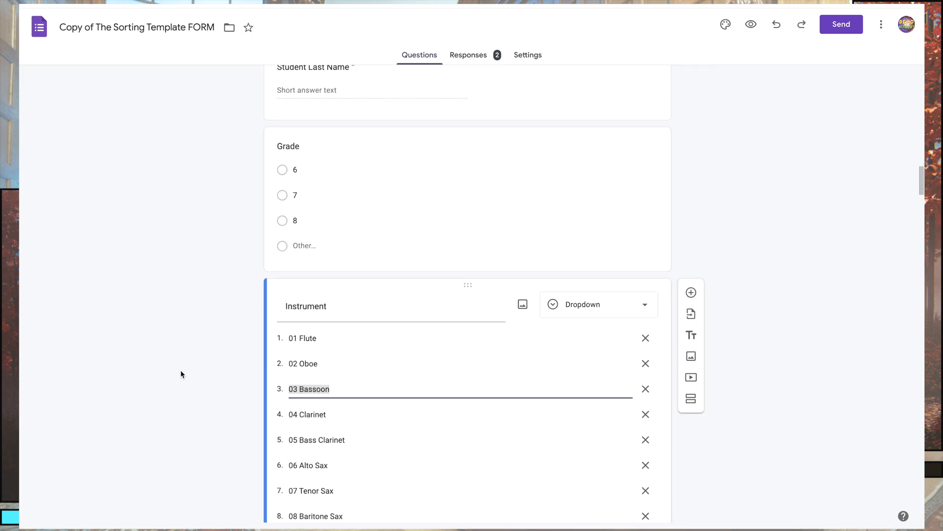
pyautogui.scroll(-2, 179, 373)
pyautogui.scroll(-1, 267, 389)
pyautogui.scroll(3, 256, 374)
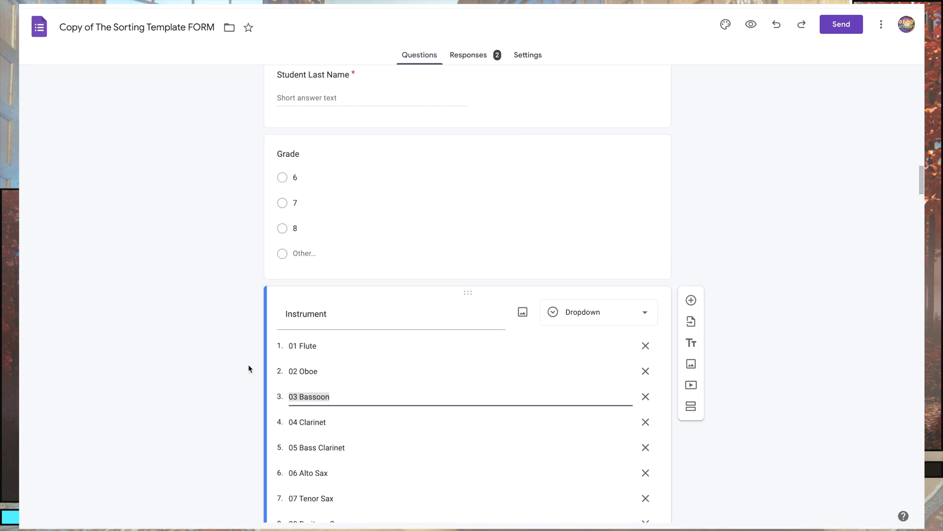
pyautogui.click(226, 266)
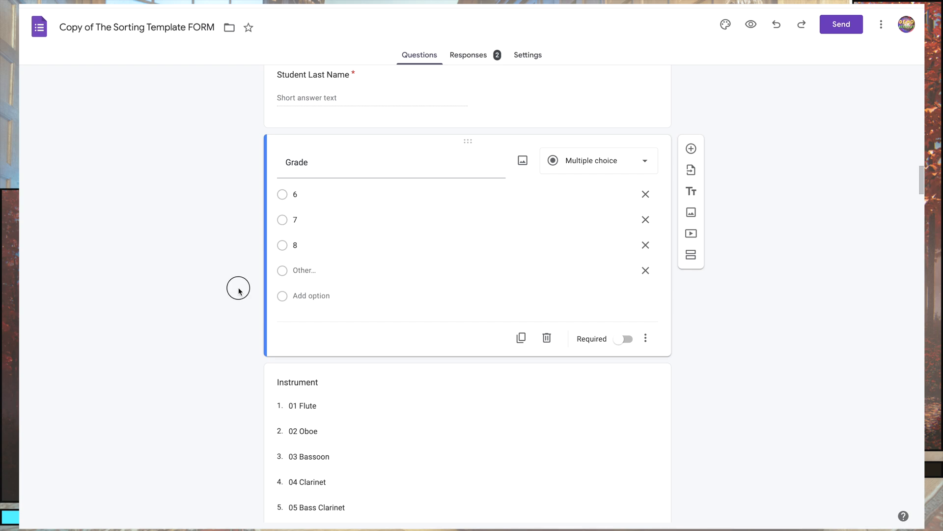
pyautogui.scroll(-6, 233, 293)
pyautogui.click(383, 231)
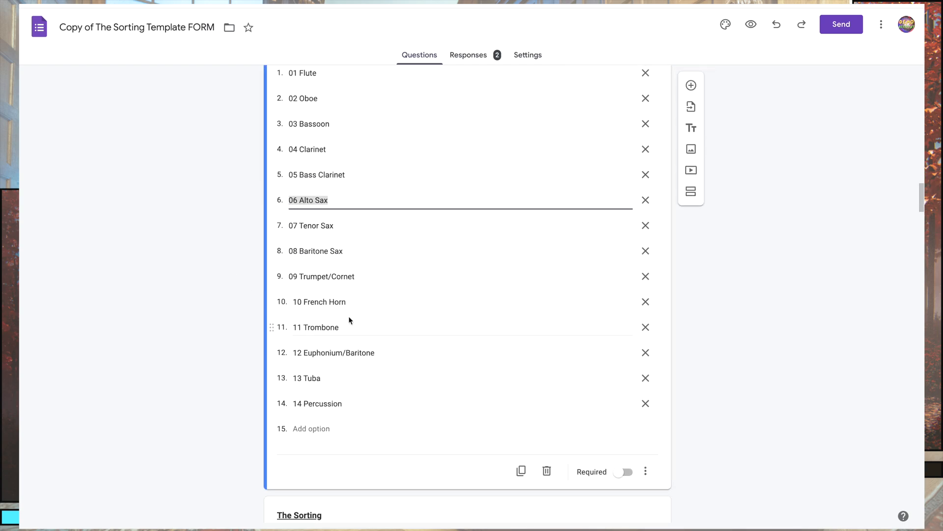
pyautogui.scroll(3, 351, 320)
pyautogui.scroll(3, 225, 292)
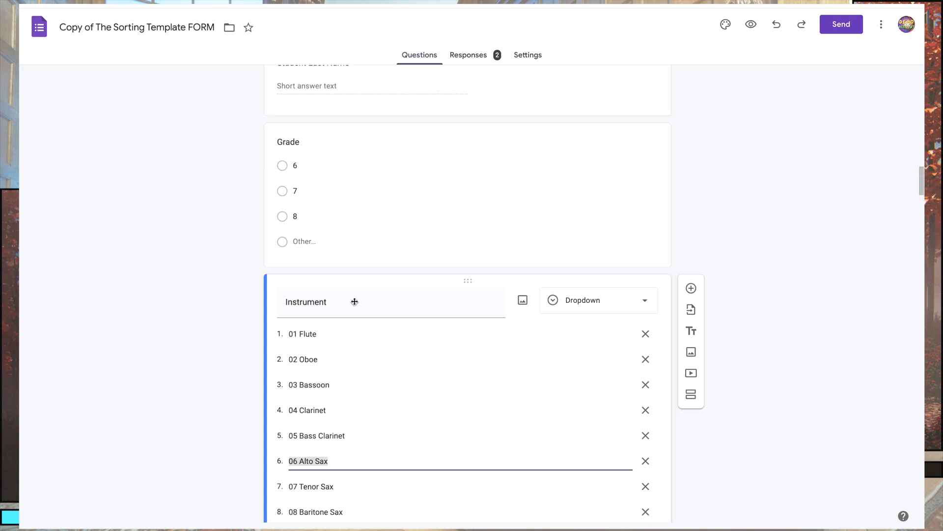
pyautogui.click(429, 186)
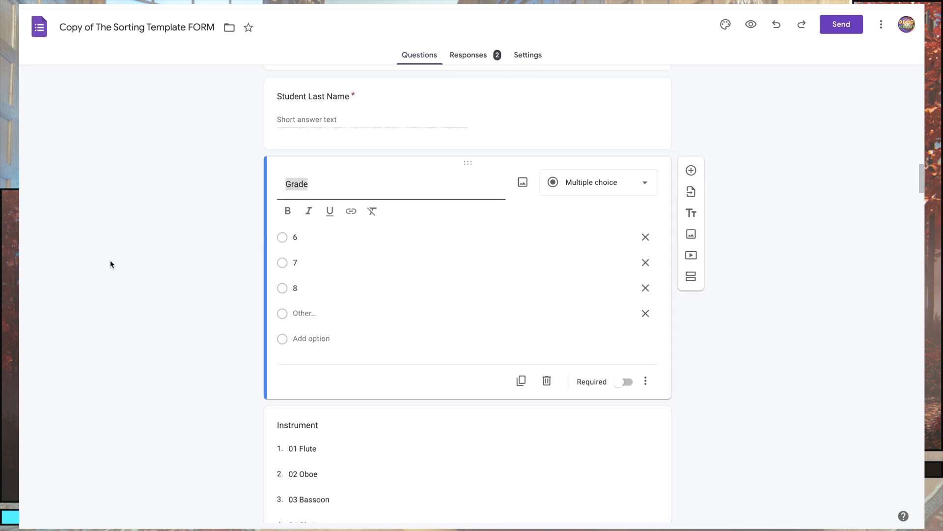
pyautogui.click(156, 262)
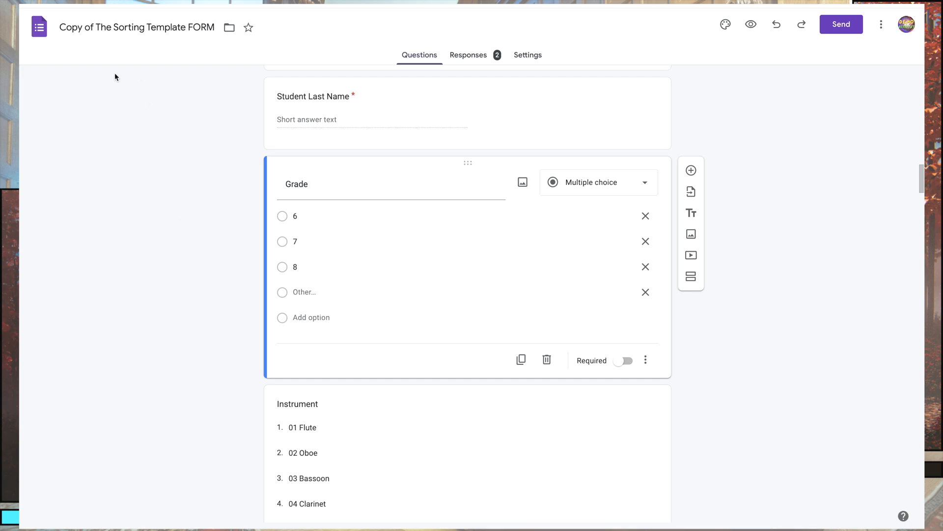
# Review the 28 sorting questions from The Sorting heading through to the closing thank-you statement at the form's end.
pyautogui.scroll(-10, 201, 321)
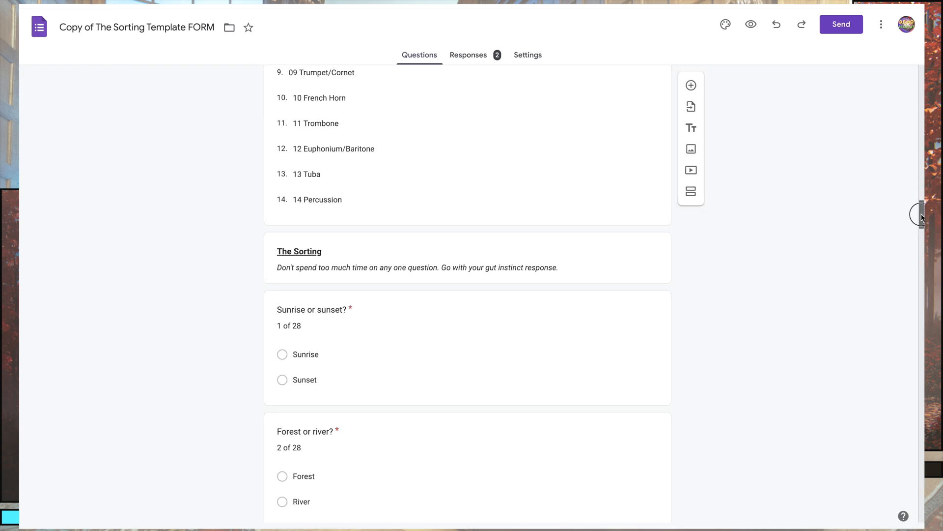
pyautogui.moveTo(922, 217); pyautogui.dragTo(920, 516)
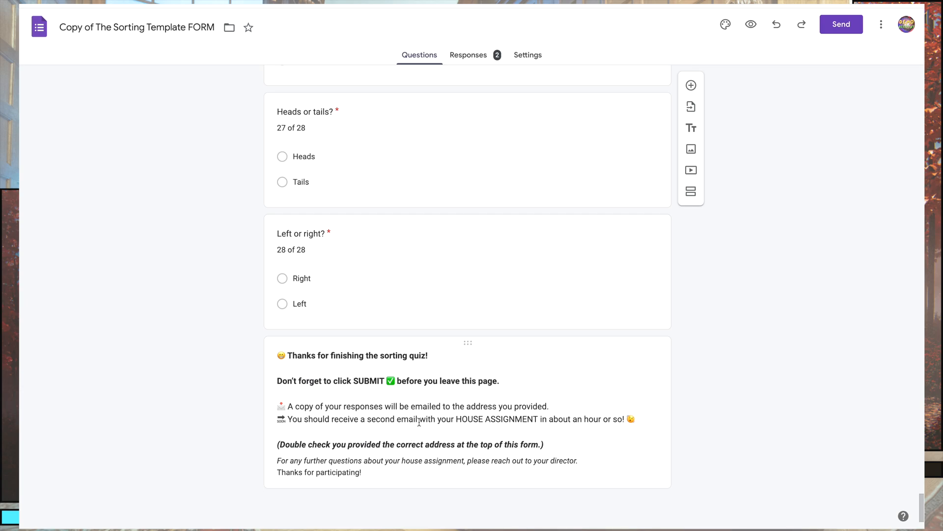
pyautogui.scroll(20, 156, 314)
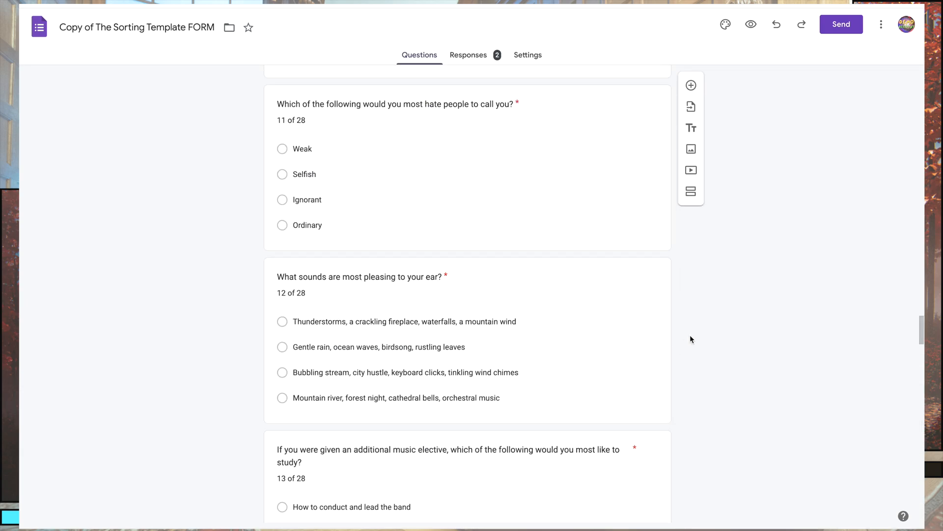
pyautogui.moveTo(920, 328); pyautogui.dragTo(917, 73)
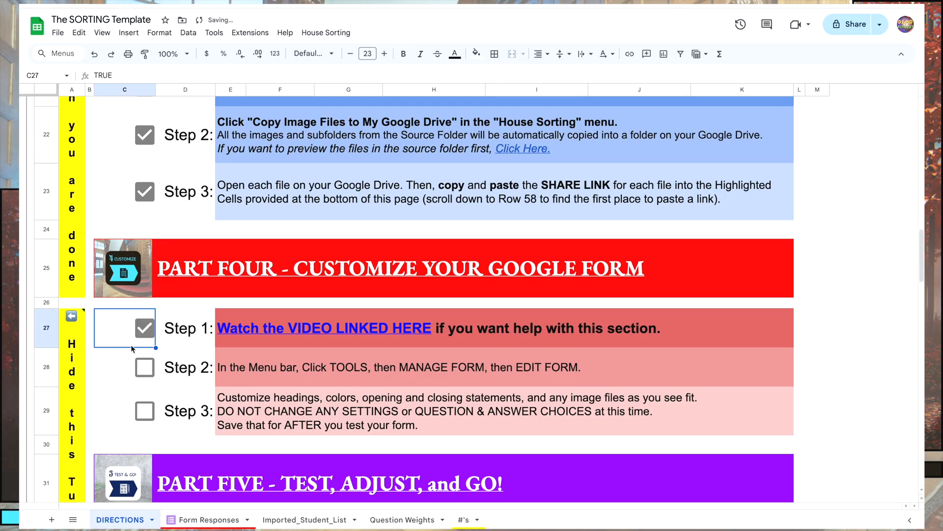
# Mark Steps 2 and 3 of Part Four, Customize Your Google Form, as done in the directions checklist.
pyautogui.click(315, 371)
pyautogui.click(144, 367)
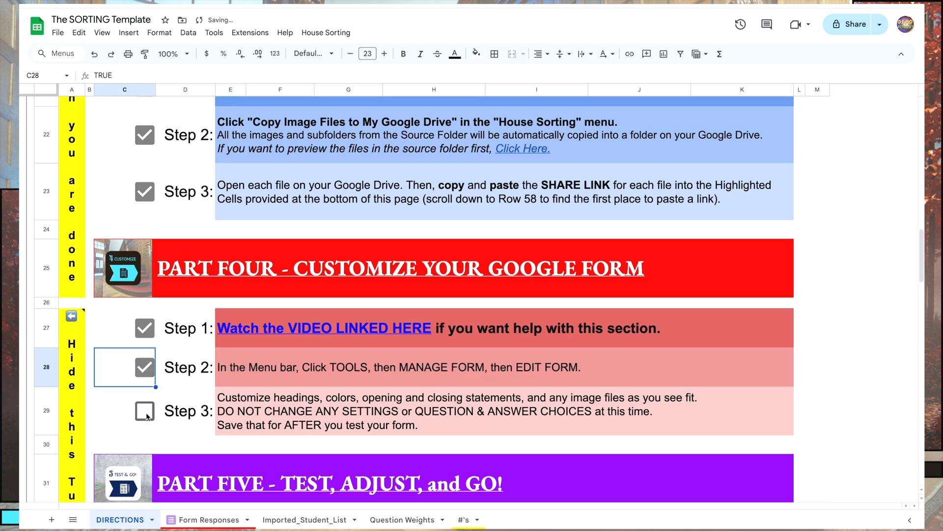
pyautogui.click(145, 414)
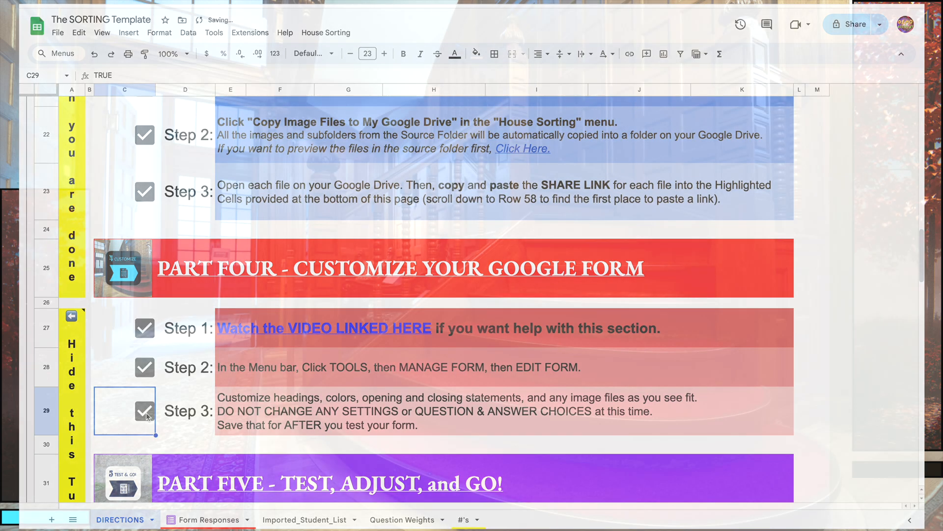